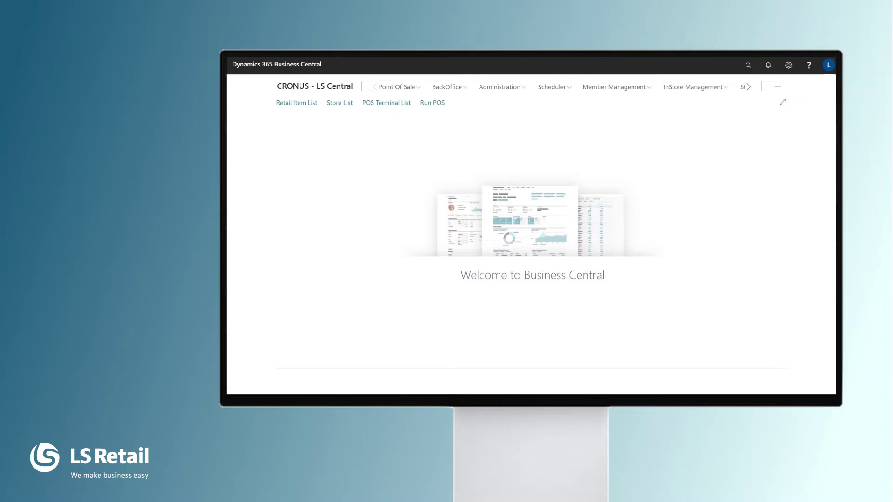
# Step: Open store S0001 from the Store List and check its store number
pyautogui.click(339, 104)
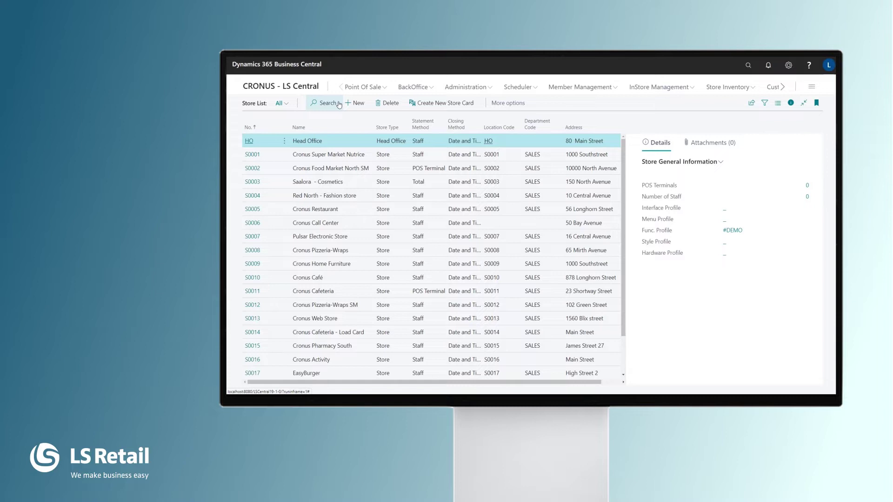
pyautogui.click(252, 155)
pyautogui.click(372, 165)
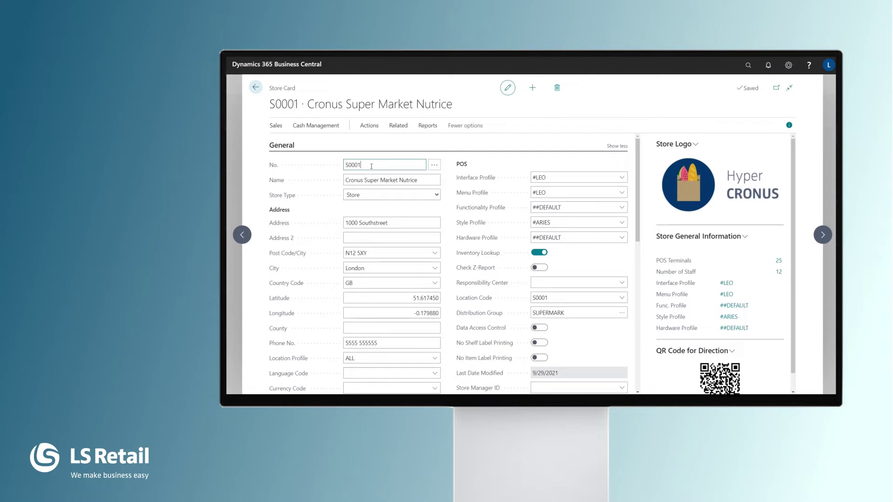
# Step: Review the store's name, address, post code, phone number, latitude and longitude
pyautogui.click(428, 184)
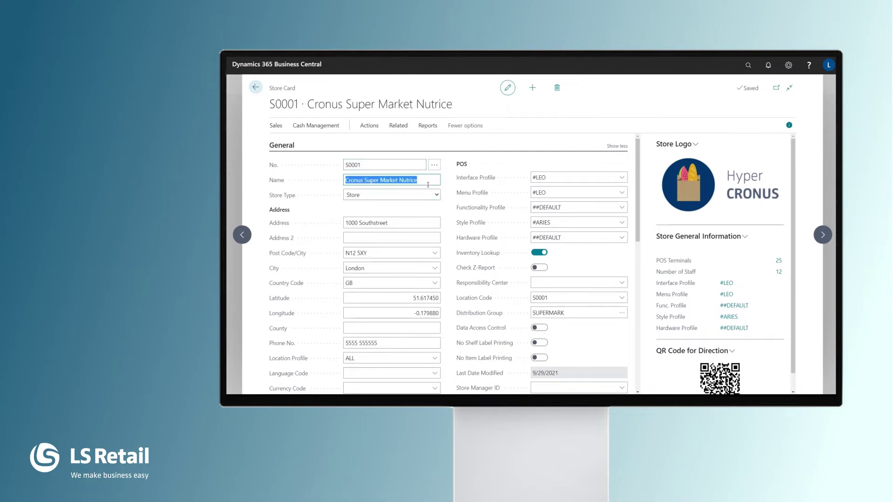
pyautogui.click(396, 227)
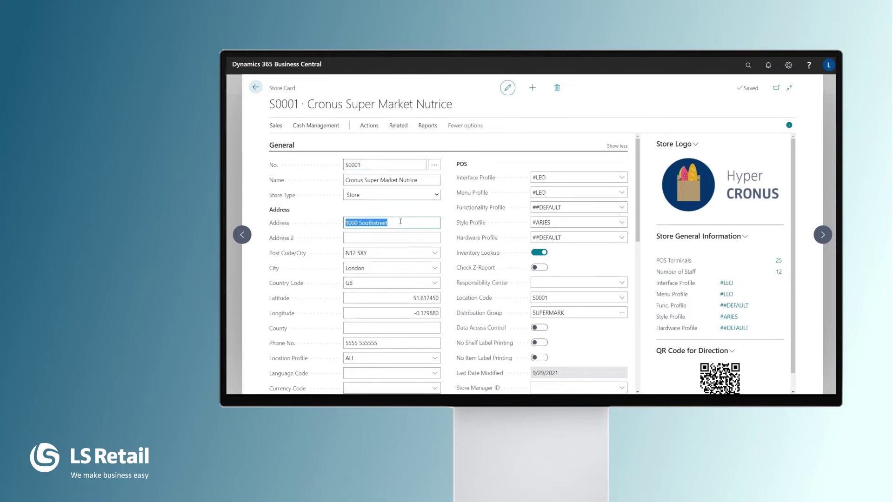
pyautogui.click(379, 253)
pyautogui.click(384, 345)
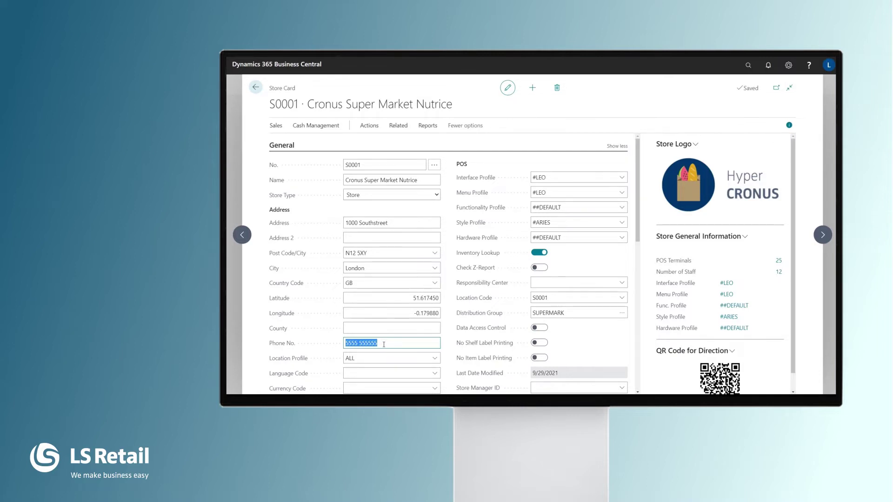
pyautogui.click(385, 345)
pyautogui.click(406, 298)
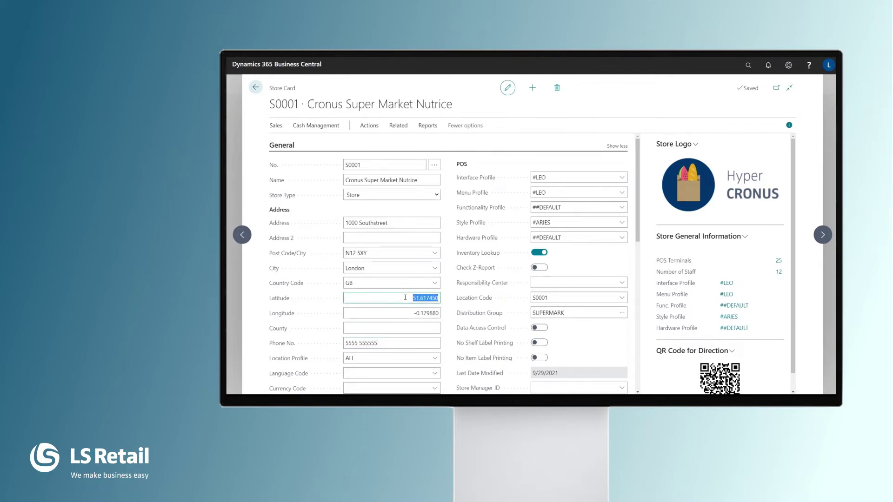
pyautogui.click(400, 314)
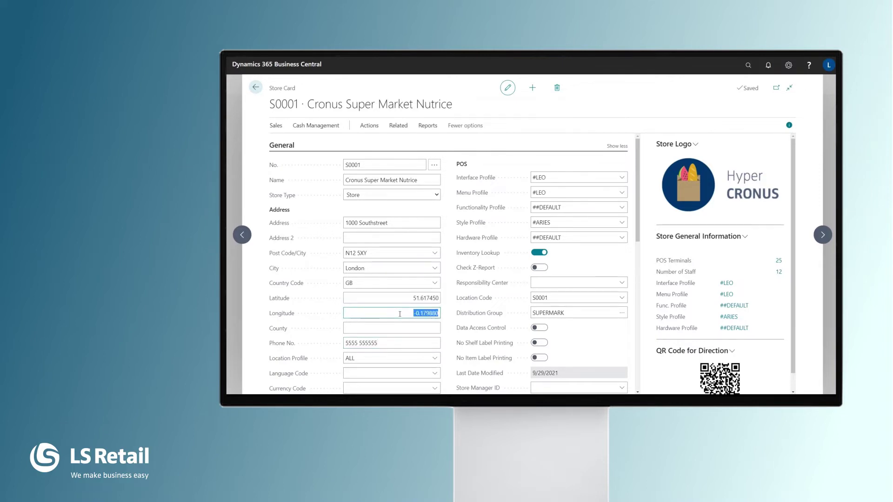
pyautogui.scroll(-4, 484, 313)
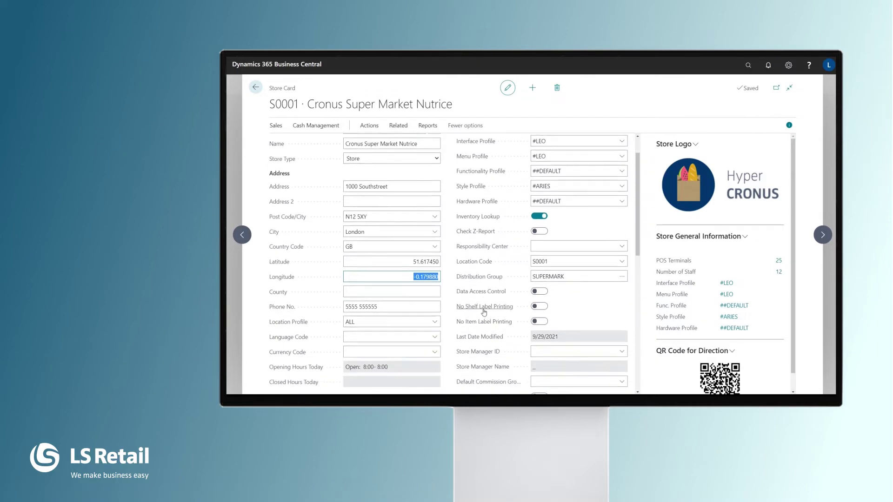
pyautogui.scroll(-5, 484, 313)
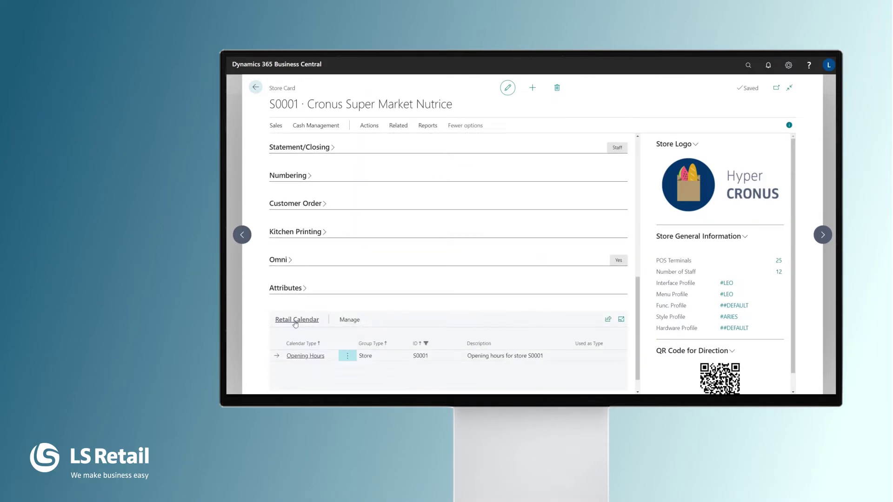
pyautogui.click(349, 319)
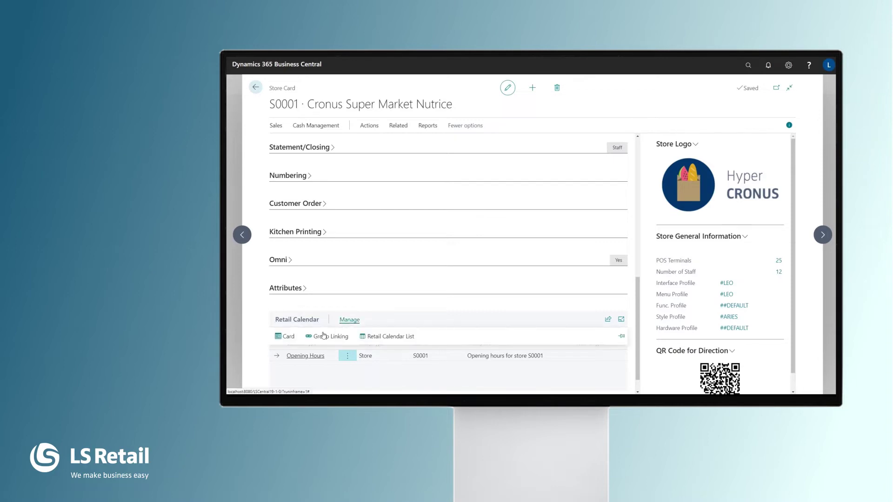
pyautogui.click(288, 337)
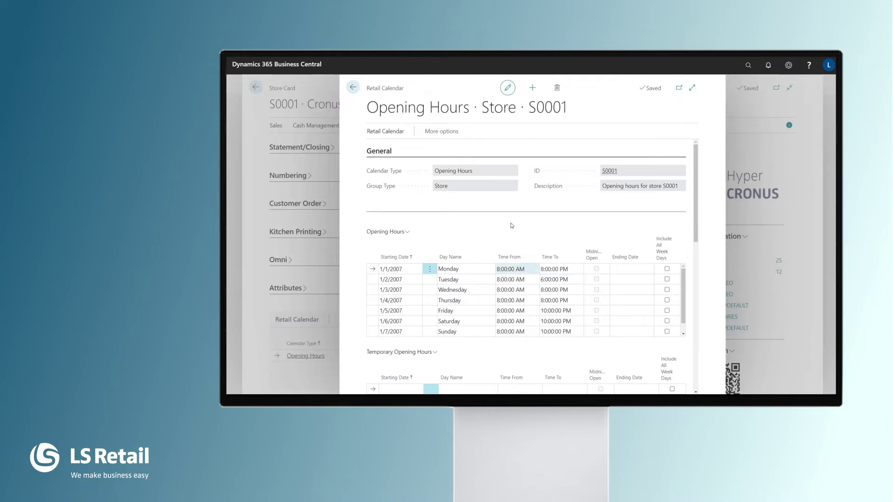
pyautogui.click(353, 88)
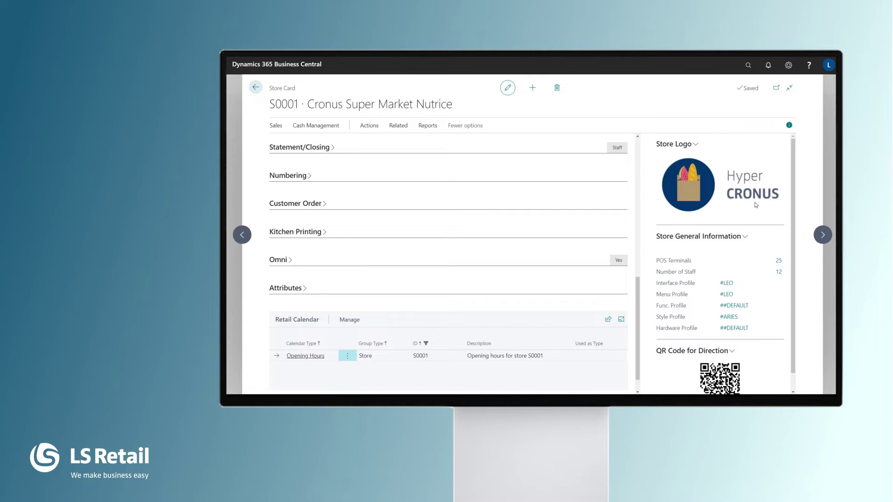
pyautogui.click(398, 126)
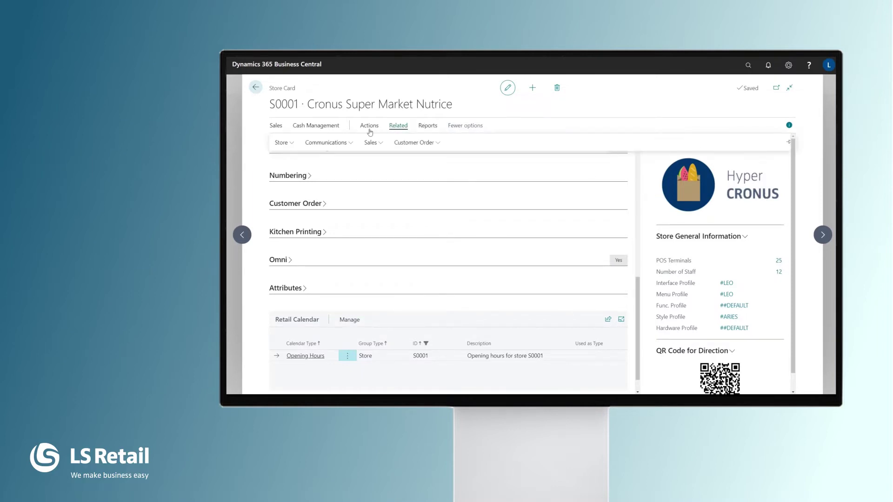
pyautogui.click(284, 142)
pyautogui.click(316, 341)
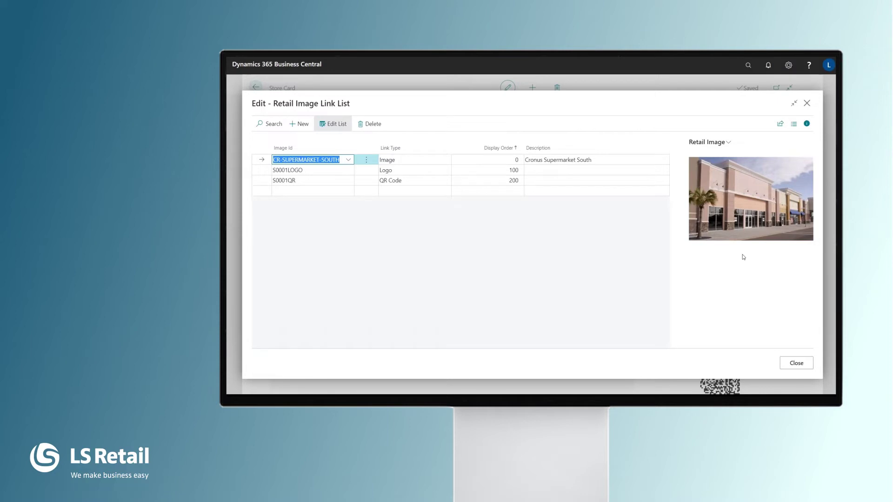
pyautogui.press('Escape')
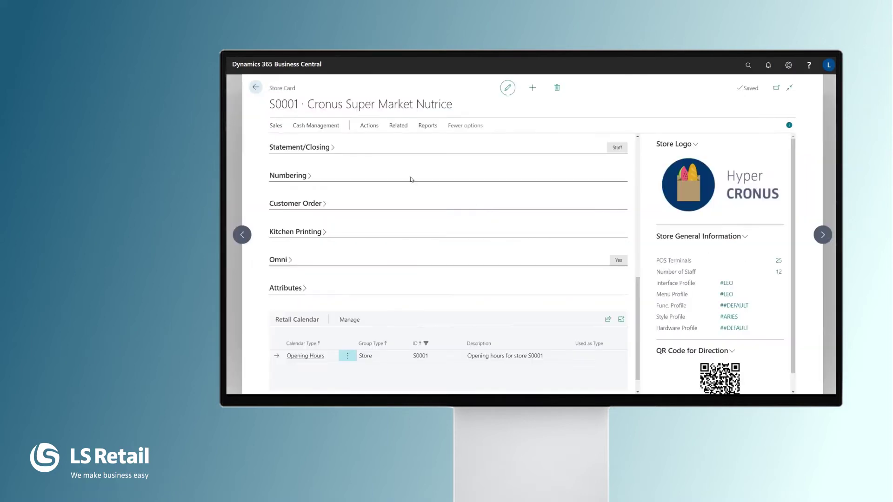
# Step: Open the tender type card for code 1 Cash from the store's Cash Management tender types
pyautogui.click(316, 127)
pyautogui.click(301, 146)
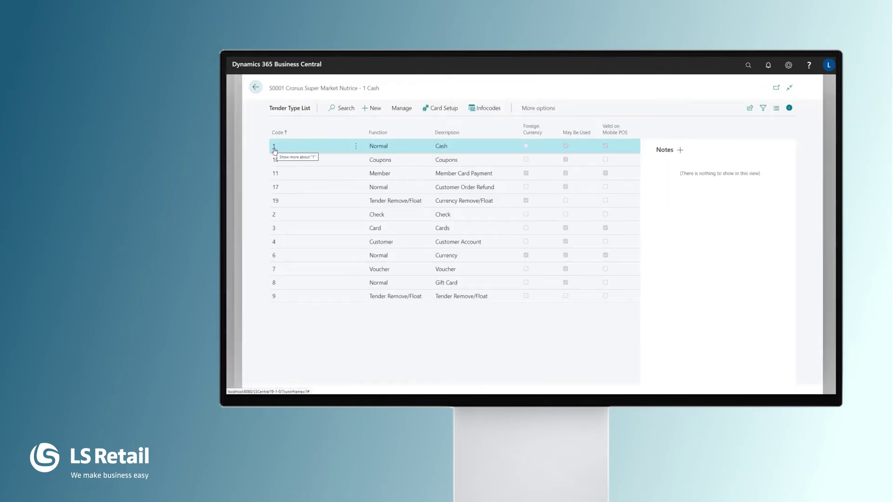
pyautogui.click(274, 148)
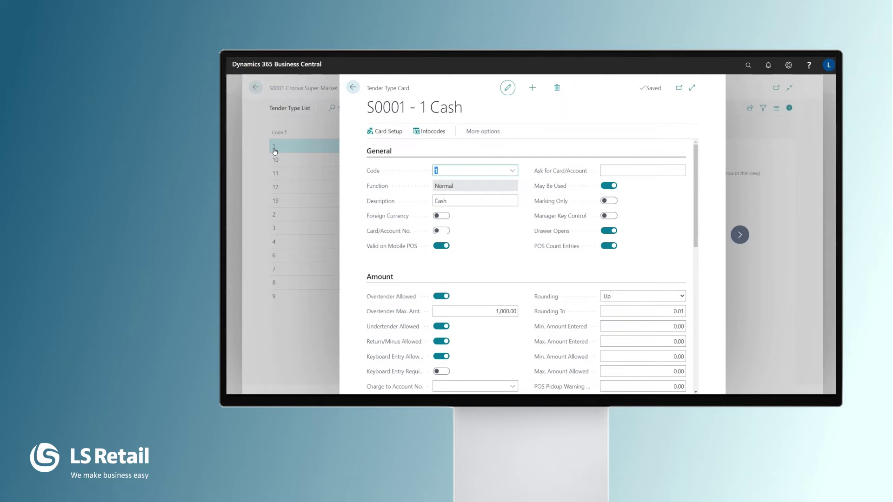
pyautogui.click(449, 170)
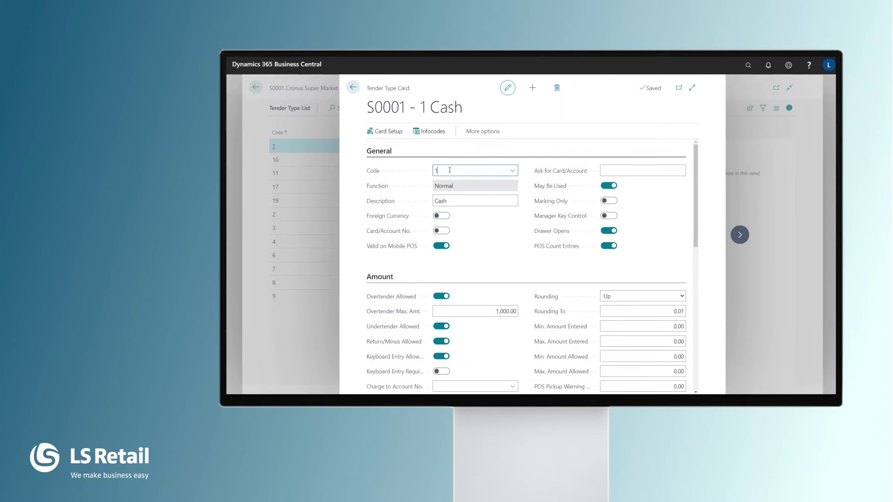
pyautogui.click(459, 203)
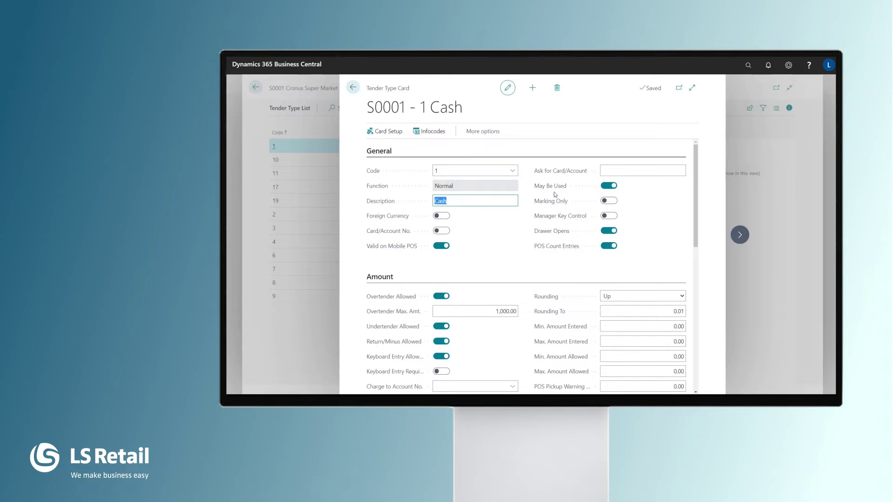
# Step: Switch May Be Used off for Cash and then back on
pyautogui.moveTo(540, 190)
pyautogui.click(605, 186)
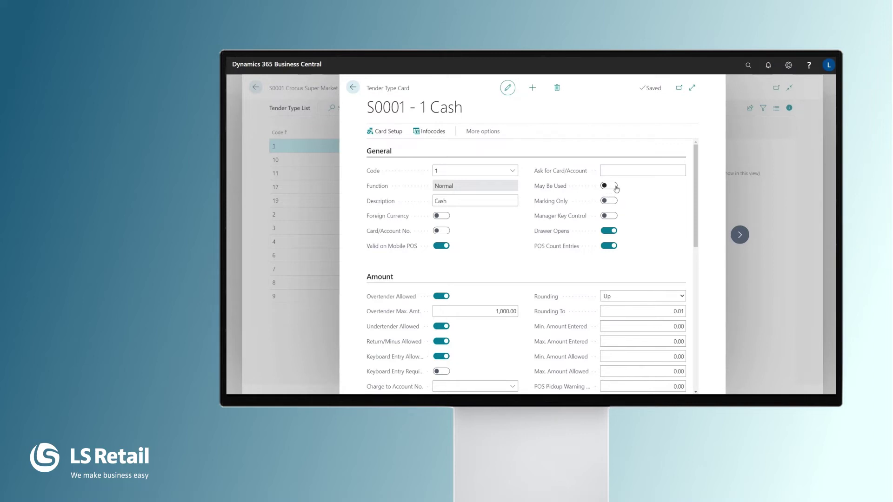
pyautogui.click(613, 186)
# Step: Leave the Cash rounding method on Up and scroll down to the Posting section
pyautogui.scroll(-1, 498, 230)
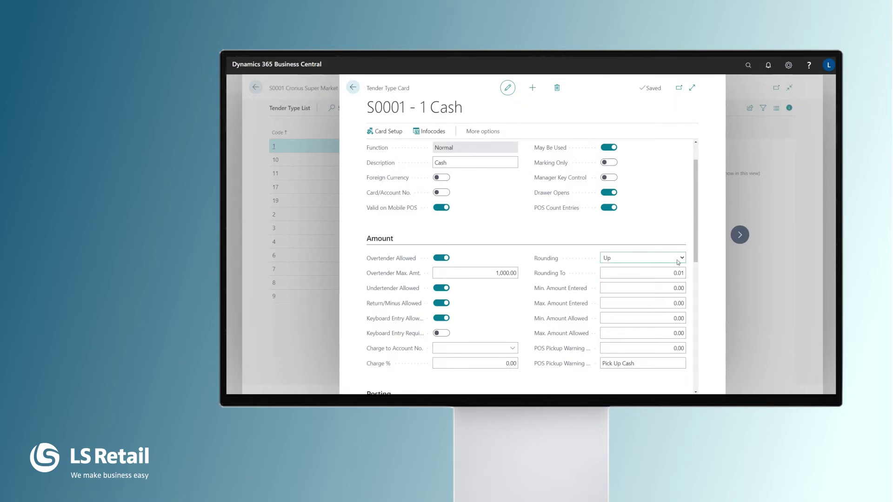
pyautogui.click(682, 258)
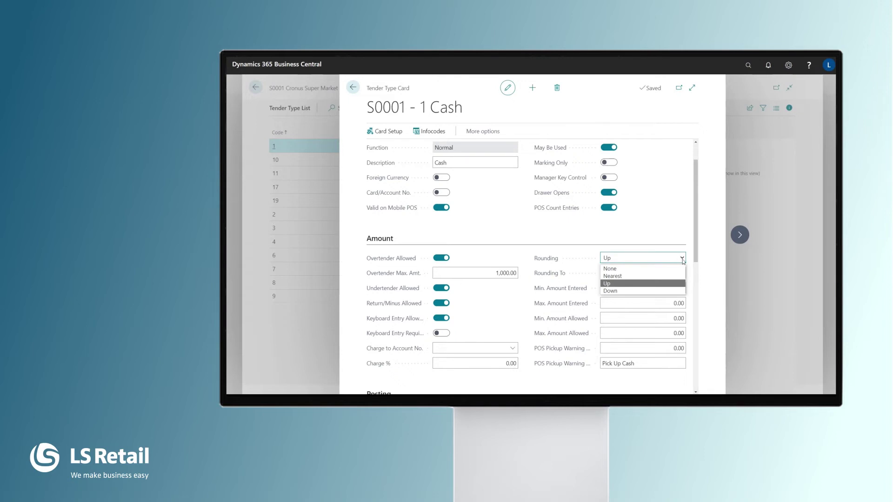
pyautogui.click(710, 259)
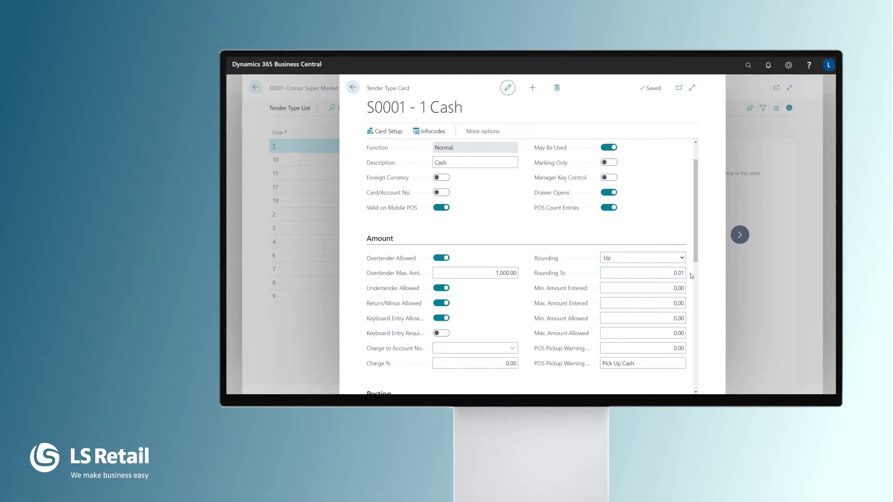
pyautogui.scroll(-4, 691, 279)
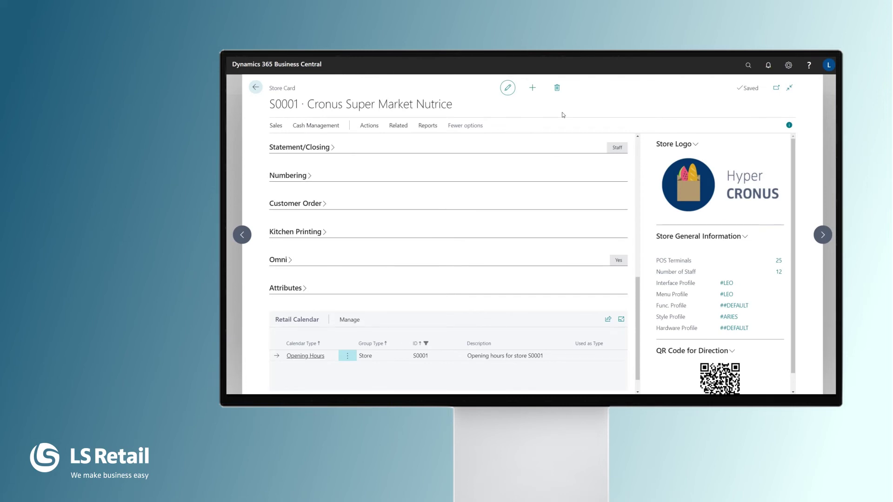
# Step: Open terminal P0001, The POS at the entrance, and toggle Exit After Each Trans. on then off
pyautogui.click(779, 262)
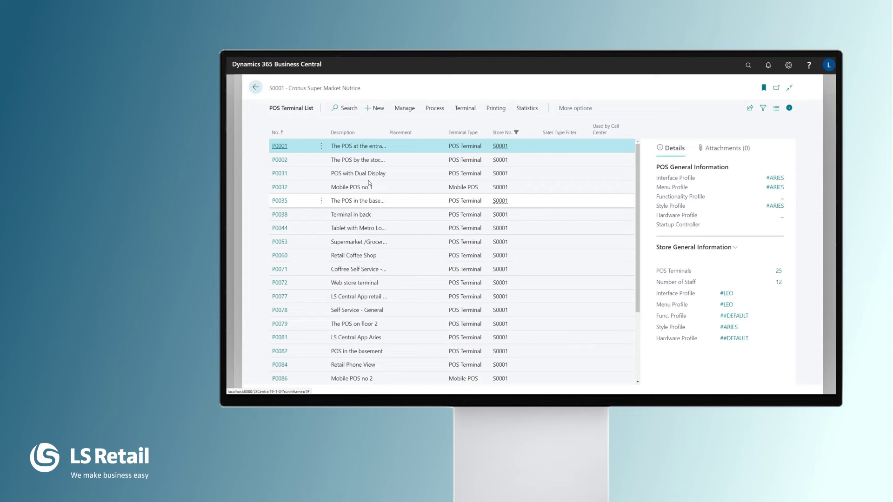
pyautogui.click(279, 146)
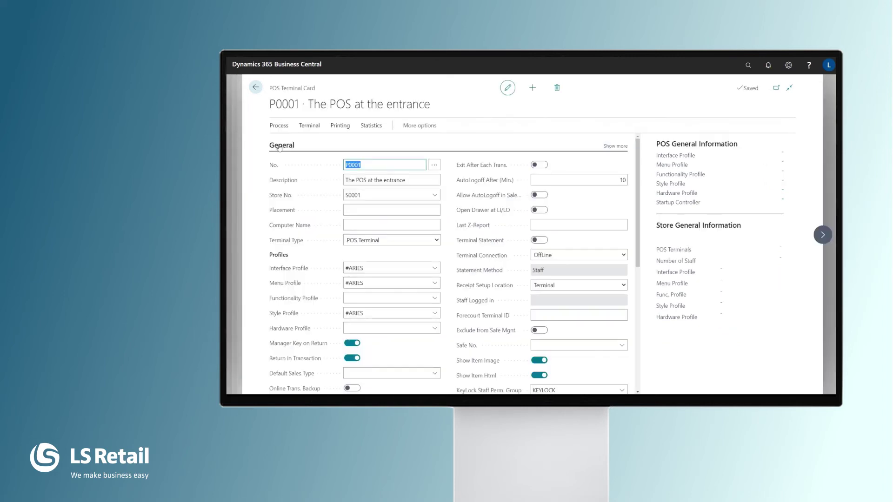
pyautogui.click(421, 181)
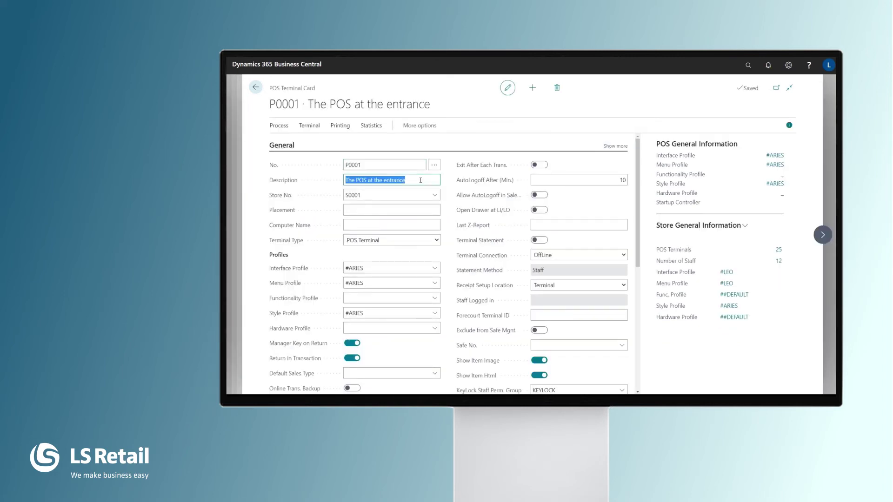
pyautogui.click(546, 168)
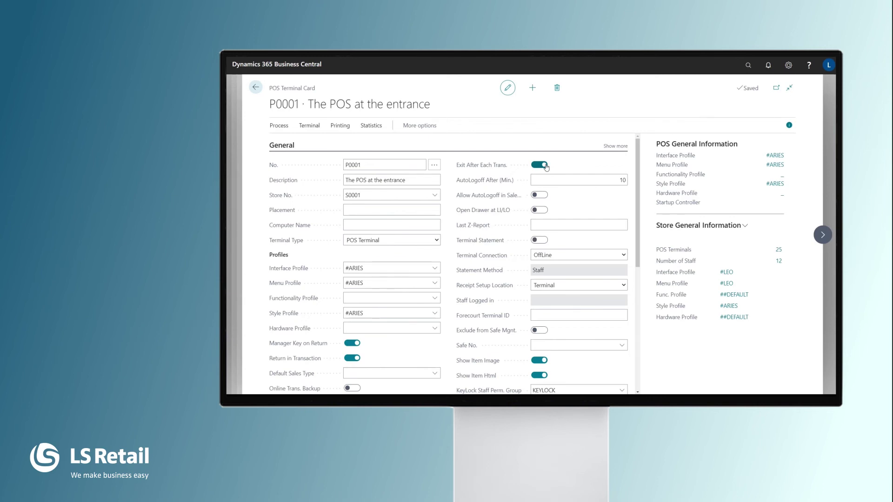
pyautogui.click(545, 166)
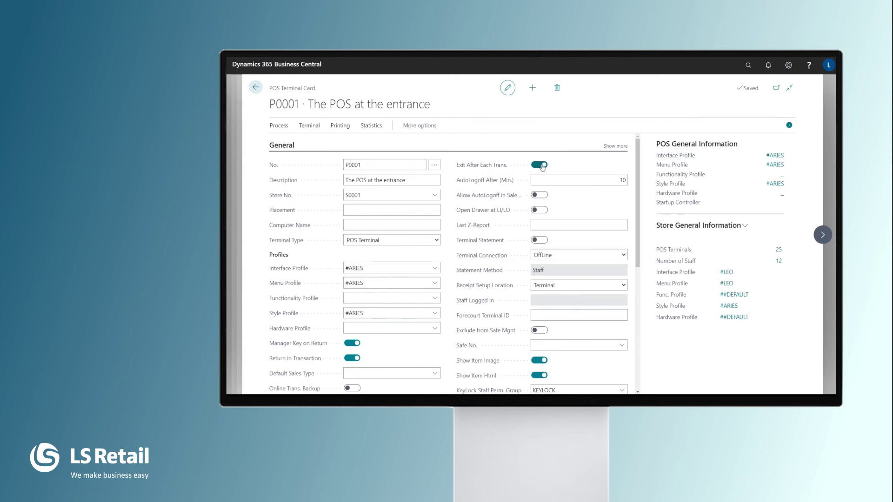
# Step: Note the 10-minute AutoLogoff time, then log on to the POS as staff member 65
pyautogui.click(607, 179)
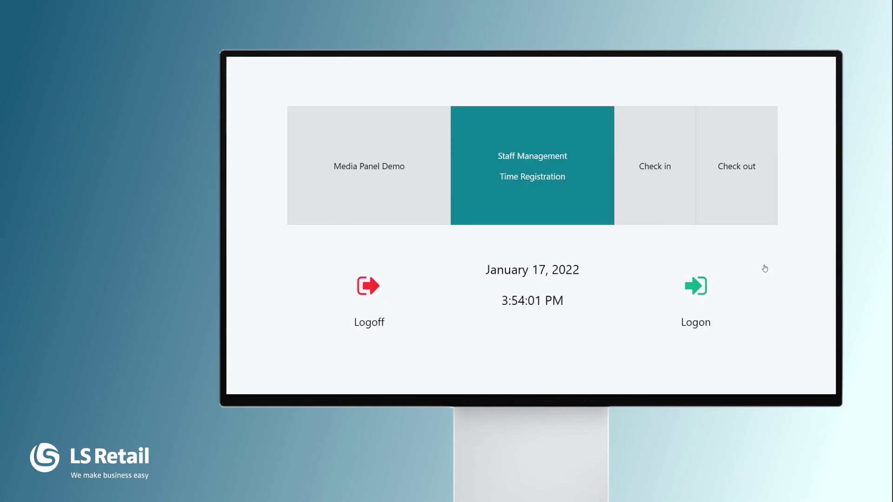
pyautogui.click(697, 291)
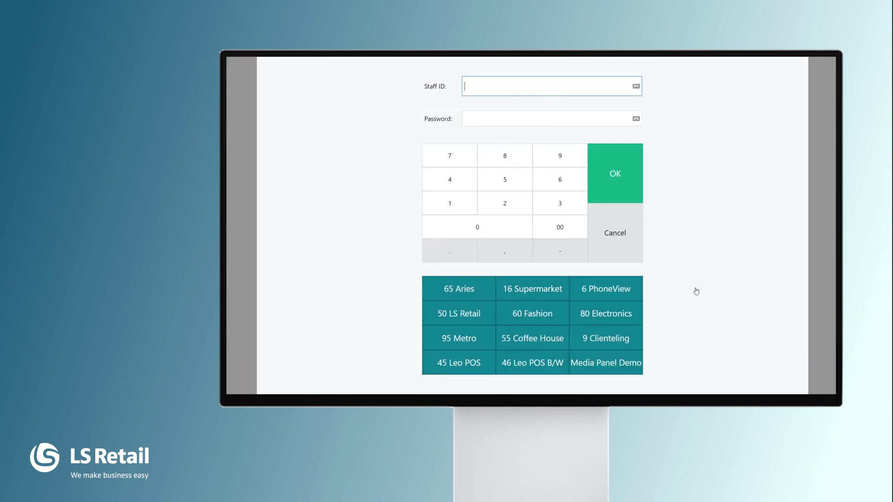
pyautogui.click(469, 289)
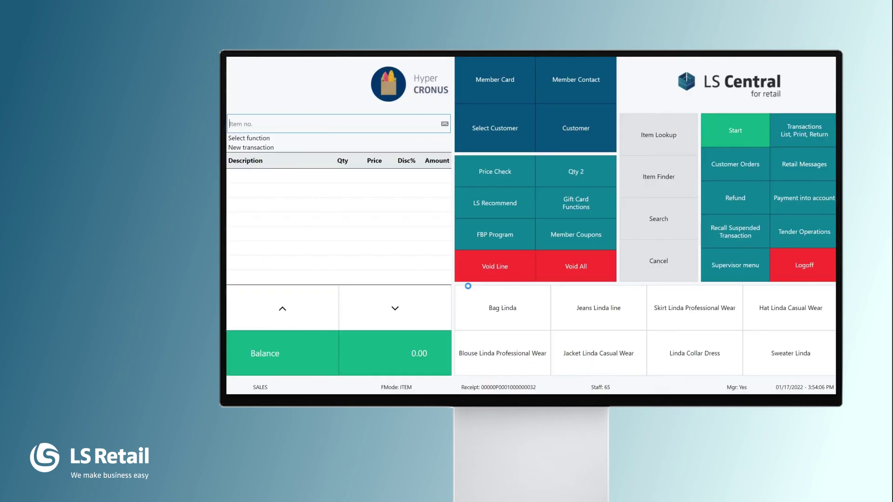